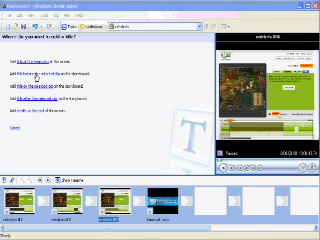
- Add the opening title 'Editing within Windows Movie Maker' and bring up its font and colour options
{"action": "left_click", "coordinate": [35, 86]}
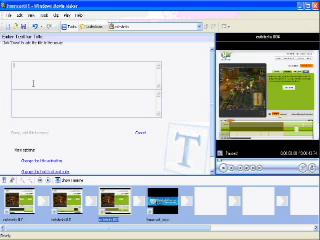
{"action": "type", "text": "4"}
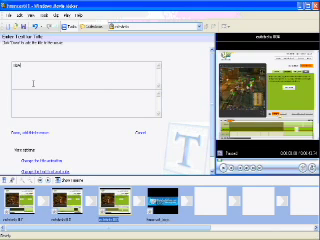
{"action": "key", "text": "BackSpace"}
{"action": "key", "text": "BackSpace"}
{"action": "type", "text": "add"}
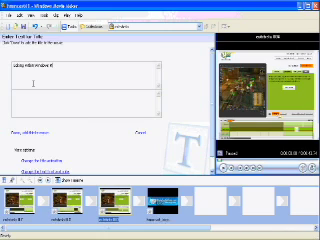
{"action": "type", "text": "ovie Maker"}
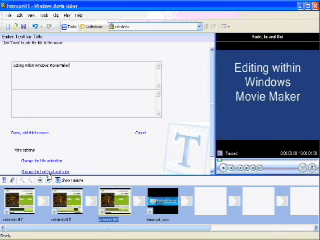
{"action": "left_click", "coordinate": [45, 172]}
{"action": "left_click", "coordinate": [22, 94]}
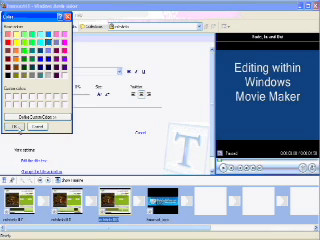
{"action": "left_click", "coordinate": [15, 127]}
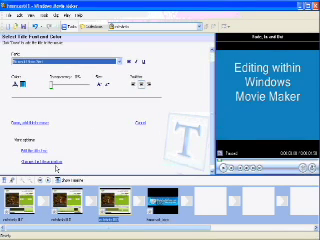
- Preview the Fade, Ease In, Fade, Slow Zoom, Fade, Perspective and Squeeze animations, ending on Flip, Top Left
{"action": "left_click", "coordinate": [48, 162]}
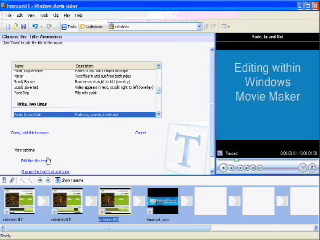
{"action": "mouse_move", "coordinate": [163, 96]}
{"action": "left_mouse_down"}
{"action": "mouse_move", "coordinate": [158, 86]}
{"action": "mouse_move", "coordinate": [158, 72]}
{"action": "left_mouse_up"}
{"action": "left_click", "coordinate": [60, 84]}
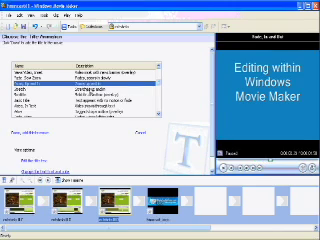
{"action": "key", "text": "Up"}
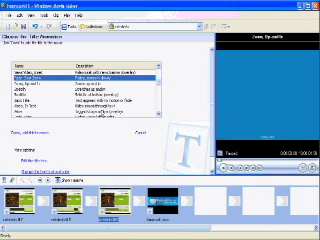
{"action": "scroll", "coordinate": [153, 64], "scroll_direction": "up", "scroll_amount": 1}
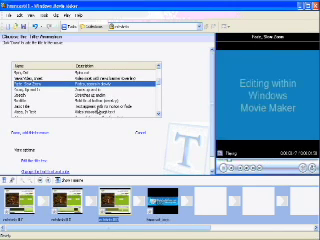
{"action": "key", "text": "Down"}
{"action": "key", "text": "Down"}
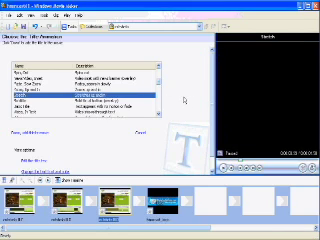
{"action": "scroll", "coordinate": [157, 78], "scroll_direction": "up", "scroll_amount": 1}
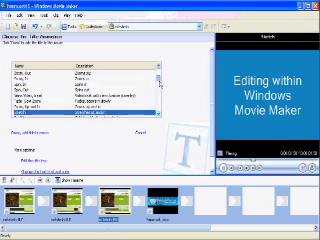
{"action": "scroll", "coordinate": [157, 78], "scroll_direction": "up", "scroll_amount": 2}
{"action": "left_click", "coordinate": [145, 86]}
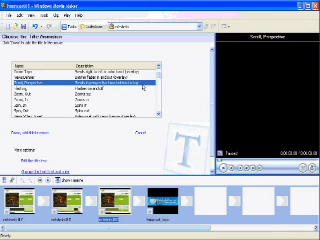
{"action": "left_click", "coordinate": [157, 68]}
{"action": "left_click", "coordinate": [157, 68]}
{"action": "key", "text": "Up"}
{"action": "key", "text": "Up"}
{"action": "key", "text": "Up"}
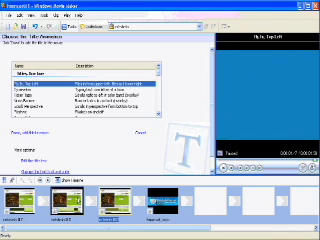
- Add the finished title to the movie and show the project as a timeline
{"action": "left_click", "coordinate": [37, 133]}
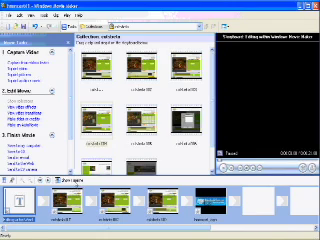
{"action": "left_click", "coordinate": [66, 181]}
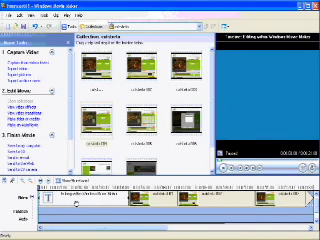
{"action": "left_click_drag", "start_coordinate": [155, 233], "coordinate": [231, 237]}
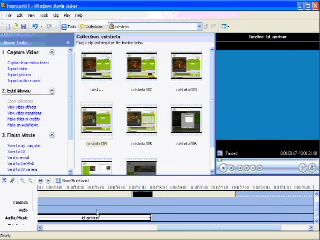
{"action": "left_click", "coordinate": [96, 219]}
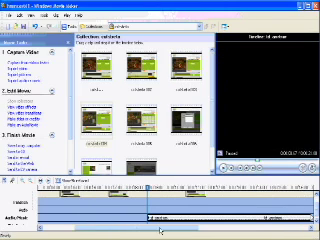
- Reposition the music clip earlier along the audio track, then deselect it
{"action": "left_click_drag", "start_coordinate": [156, 233], "coordinate": [196, 237]}
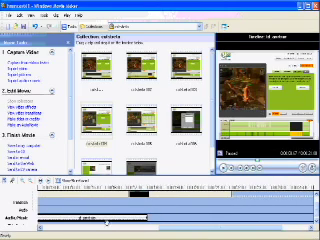
{"action": "left_click", "coordinate": [137, 222]}
{"action": "left_click_drag", "start_coordinate": [137, 222], "coordinate": [117, 220]}
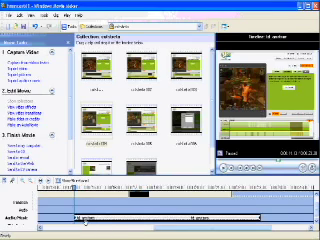
{"action": "left_click", "coordinate": [86, 222]}
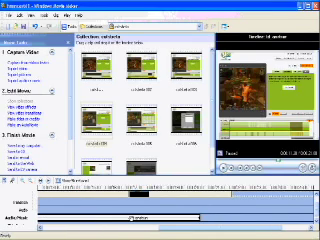
{"action": "left_click", "coordinate": [52, 199]}
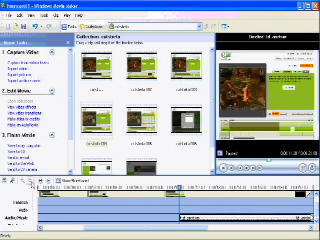
- Zoom out the timeline and drag the audio clip right to start later
{"action": "key", "text": "Page_Down"}
{"action": "key", "text": "Page_Down"}
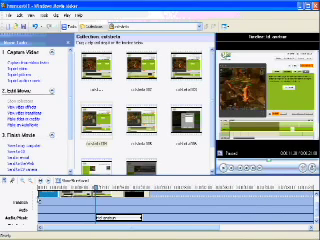
{"action": "left_click", "coordinate": [117, 217]}
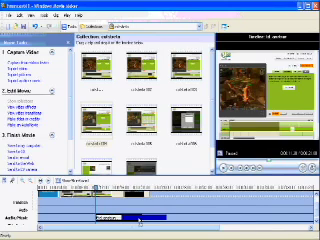
{"action": "left_click_drag", "start_coordinate": [139, 220], "coordinate": [164, 220]}
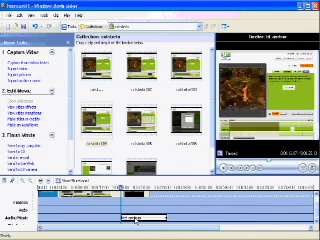
{"action": "left_click", "coordinate": [105, 197]}
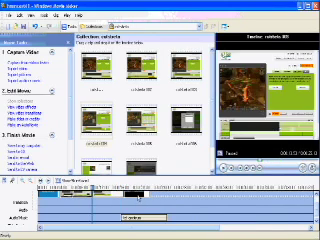
- Apply the Fade Out, To Black video effect to the closing MakeYouGoHmm clip
{"action": "left_click", "coordinate": [140, 198]}
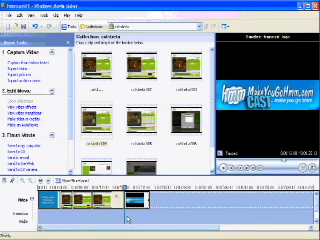
{"action": "left_click", "coordinate": [33, 107]}
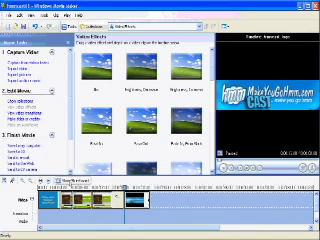
{"action": "left_click", "coordinate": [72, 180]}
{"action": "scroll", "coordinate": [126, 157], "scroll_direction": "down", "scroll_amount": 5}
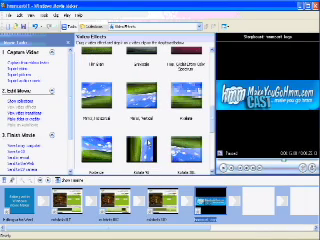
{"action": "scroll", "coordinate": [148, 143], "scroll_direction": "down", "scroll_amount": 5}
{"action": "scroll", "coordinate": [140, 150], "scroll_direction": "up", "scroll_amount": 10}
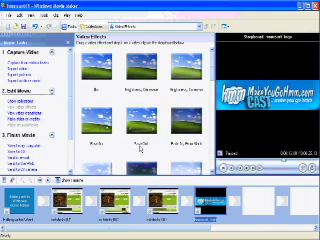
{"action": "scroll", "coordinate": [147, 139], "scroll_direction": "down", "scroll_amount": 3}
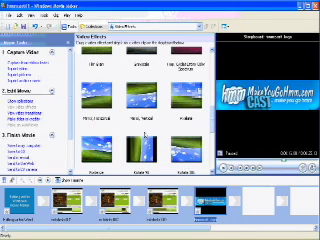
{"action": "scroll", "coordinate": [146, 136], "scroll_direction": "up", "scroll_amount": 3}
{"action": "scroll", "coordinate": [146, 136], "scroll_direction": "down", "scroll_amount": 3}
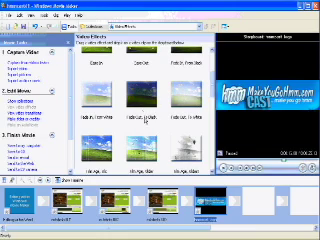
{"action": "left_click_drag", "start_coordinate": [141, 97], "coordinate": [210, 204]}
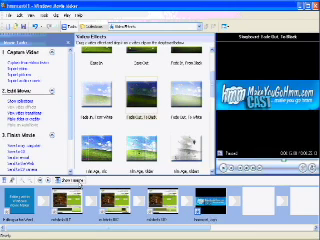
- Return to the timeline and play the movie to preview the fade ending
{"action": "left_click", "coordinate": [72, 182]}
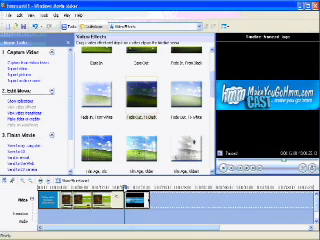
{"action": "key", "text": "space"}
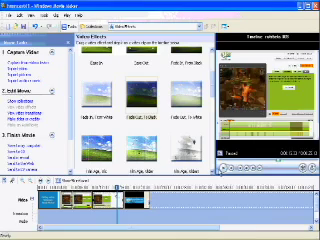
{"action": "left_click", "coordinate": [150, 205]}
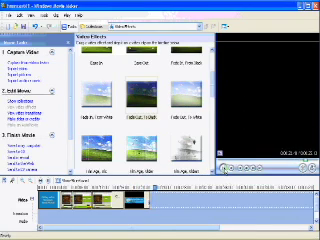
- Drop Heart transitions between the opening clips on the transition track and play the movie
{"action": "left_click", "coordinate": [83, 229]}
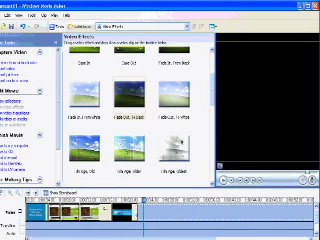
{"action": "left_click", "coordinate": [14, 112]}
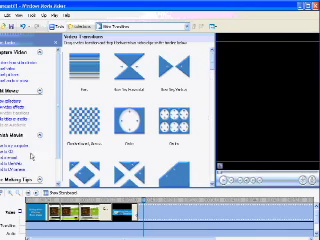
{"action": "scroll", "coordinate": [210, 65], "scroll_direction": "down", "scroll_amount": 2}
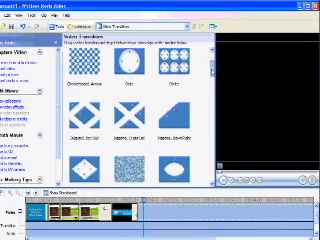
{"action": "scroll", "coordinate": [210, 65], "scroll_direction": "down", "scroll_amount": 2}
{"action": "scroll", "coordinate": [210, 65], "scroll_direction": "down", "scroll_amount": 2}
{"action": "scroll", "coordinate": [210, 65], "scroll_direction": "down", "scroll_amount": 2}
{"action": "scroll", "coordinate": [210, 65], "scroll_direction": "down", "scroll_amount": 3}
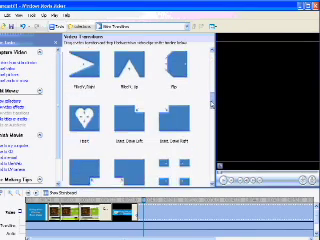
{"action": "scroll", "coordinate": [210, 65], "scroll_direction": "down", "scroll_amount": 1}
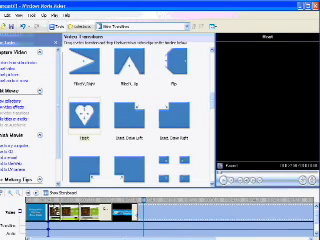
{"action": "left_click_drag", "start_coordinate": [120, 115], "coordinate": [46, 226]}
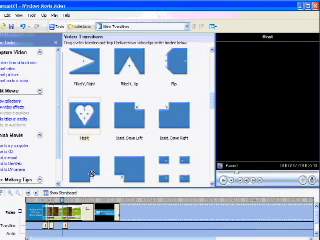
{"action": "left_click_drag", "start_coordinate": [91, 175], "coordinate": [72, 228]}
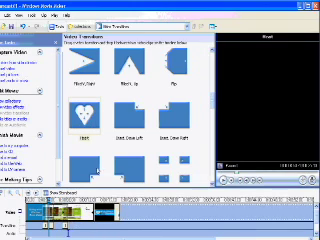
{"action": "left_click_drag", "start_coordinate": [92, 128], "coordinate": [95, 228]}
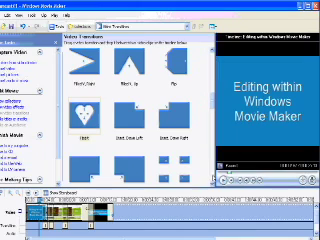
{"action": "left_click", "coordinate": [226, 181]}
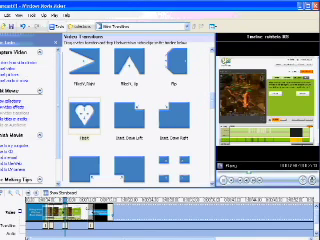
{"action": "left_click", "coordinate": [136, 222]}
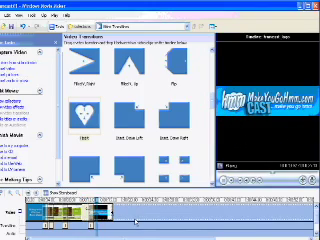